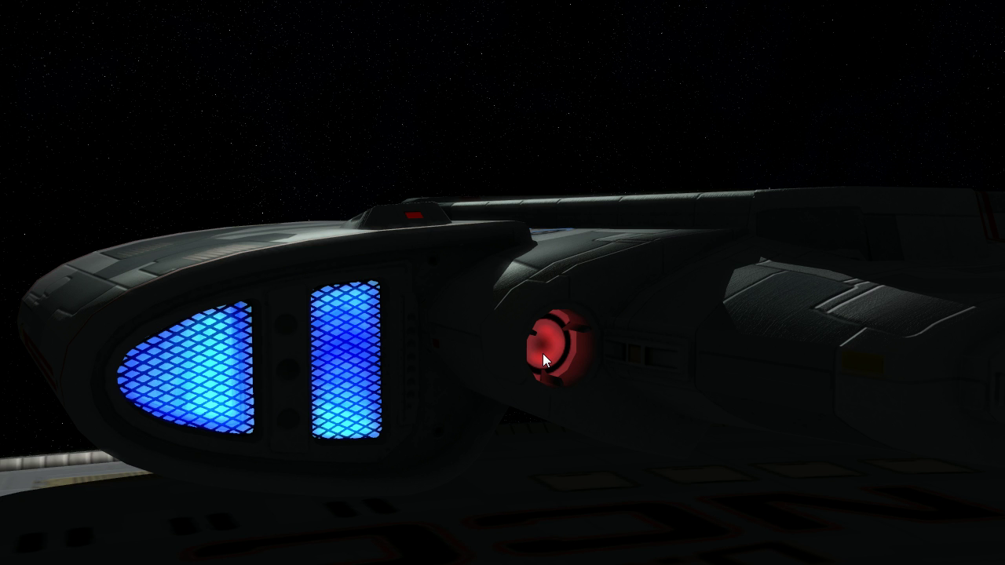
Step: Open the ship's properties dialog and place it fully in view beside the ship
scroll(552, 357, down, 3)
scroll(562, 354, up, 3)
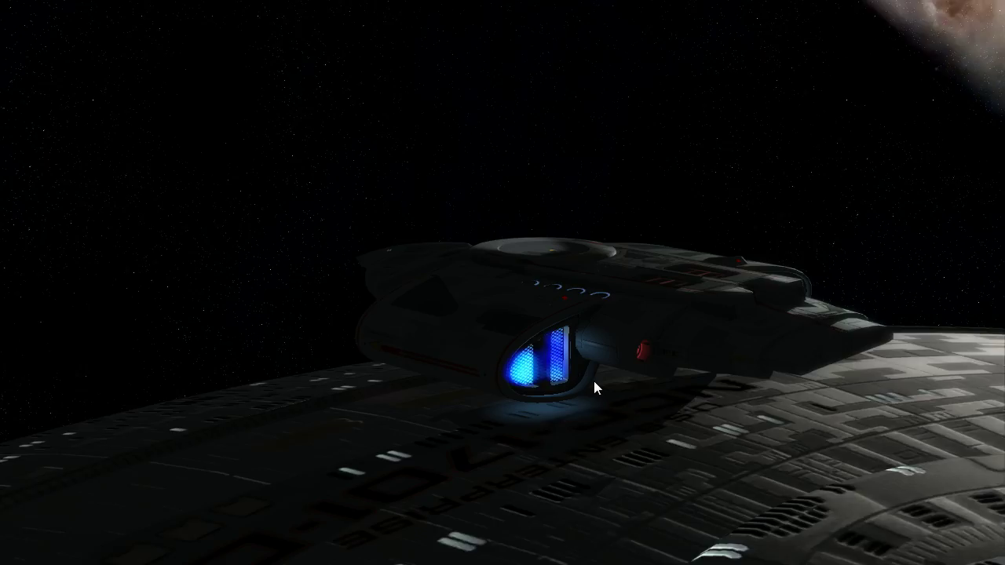
mouse_move(592, 381)
mouse_down()
mouse_move(487, 380)
mouse_move(577, 377)
mouse_up()
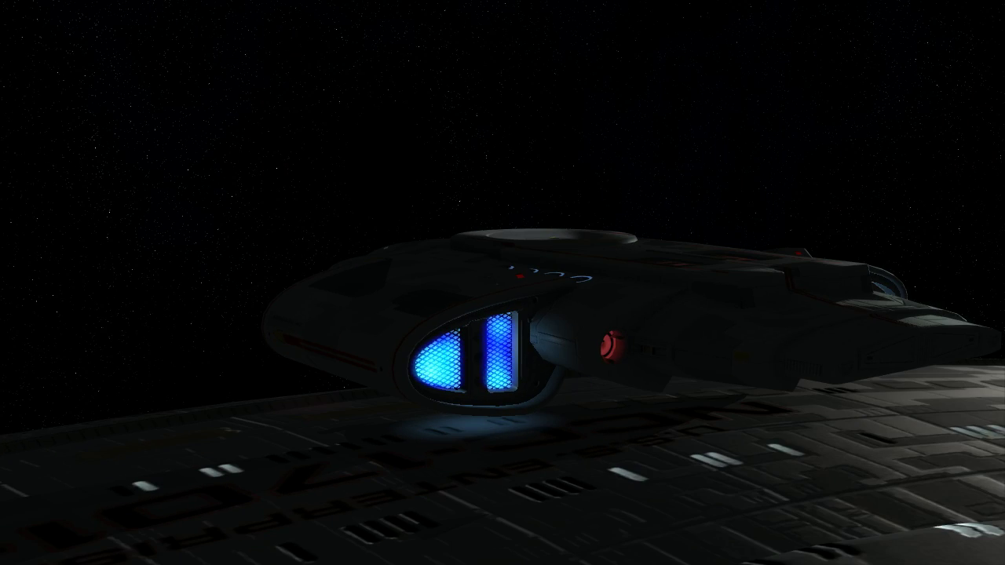
click(51, 0)
click(67, 11)
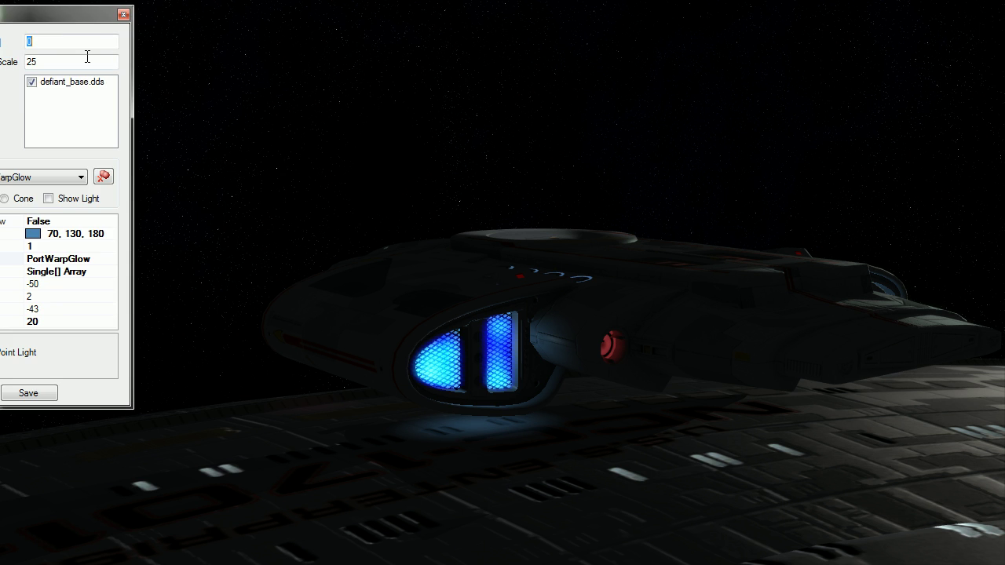
drag(67, 15, 156, 139)
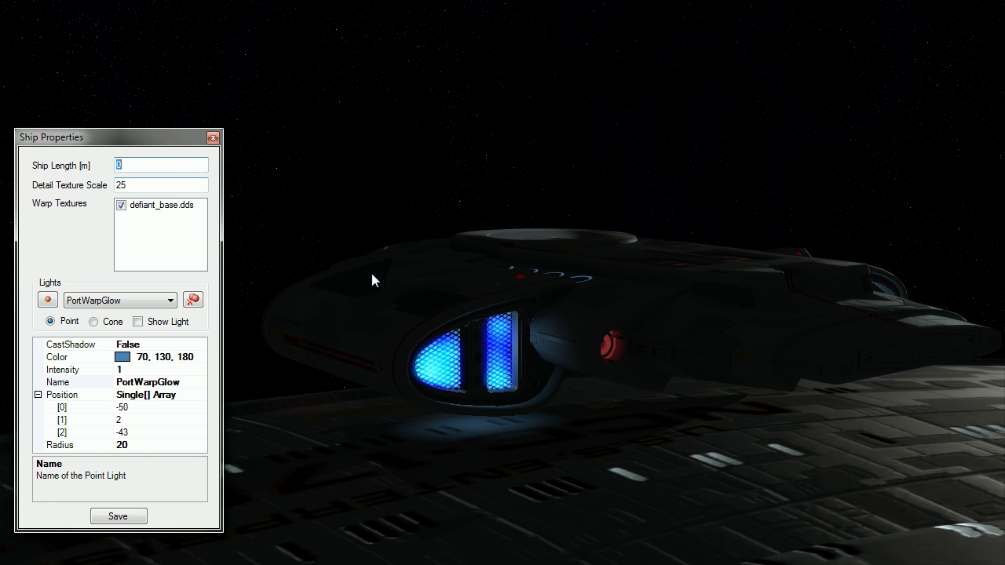
Step: Select the PortWarpGlow light and turn on the display of its light volume
click(146, 301)
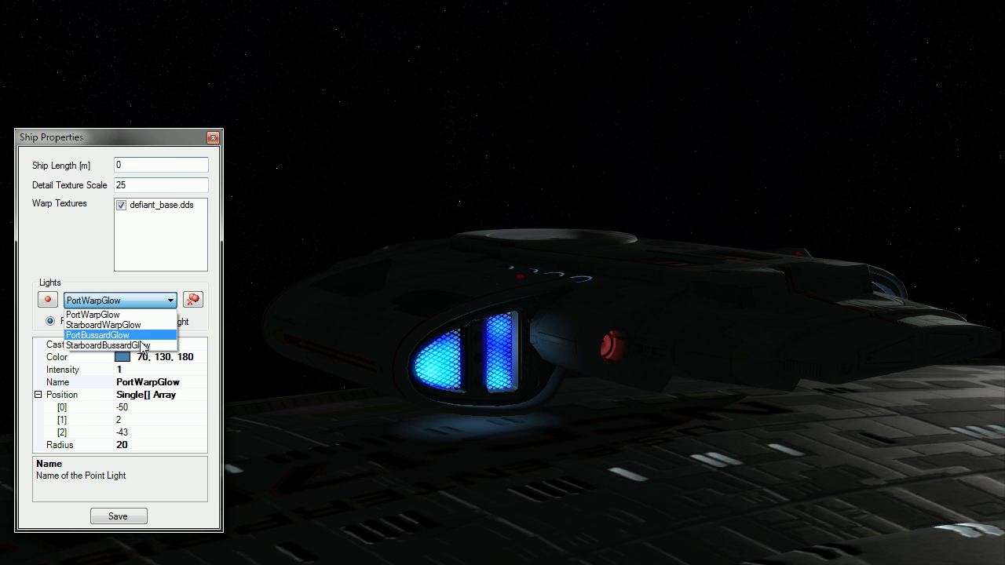
click(146, 315)
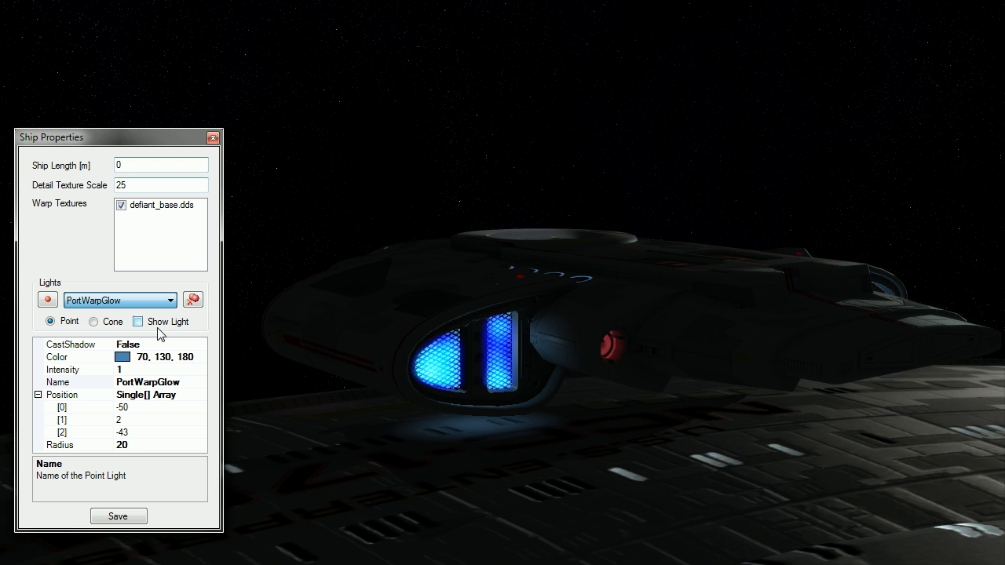
click(163, 325)
Step: Set the PortWarpGlow light's color to 30, 100, 255
drag(583, 340, 597, 326)
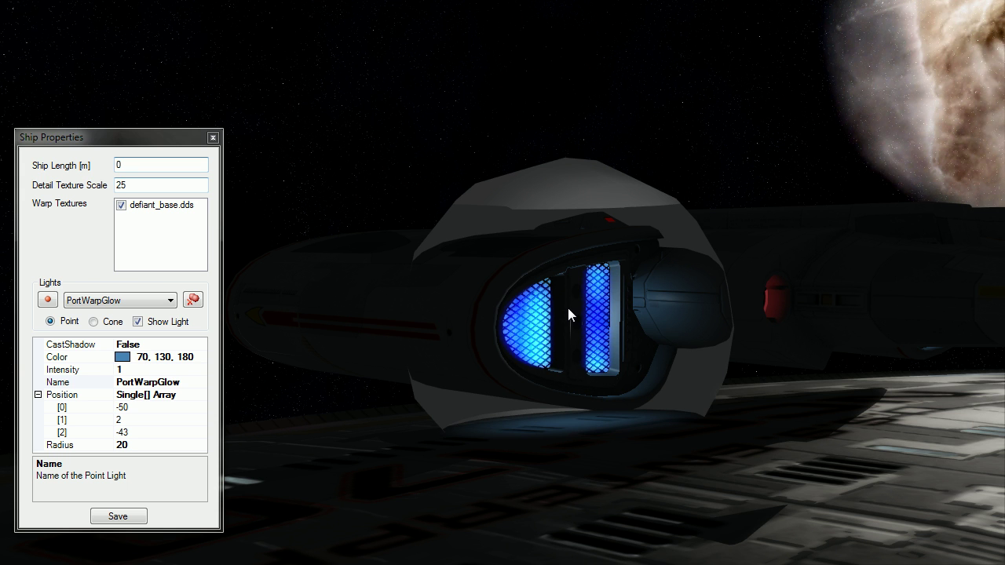
click(188, 357)
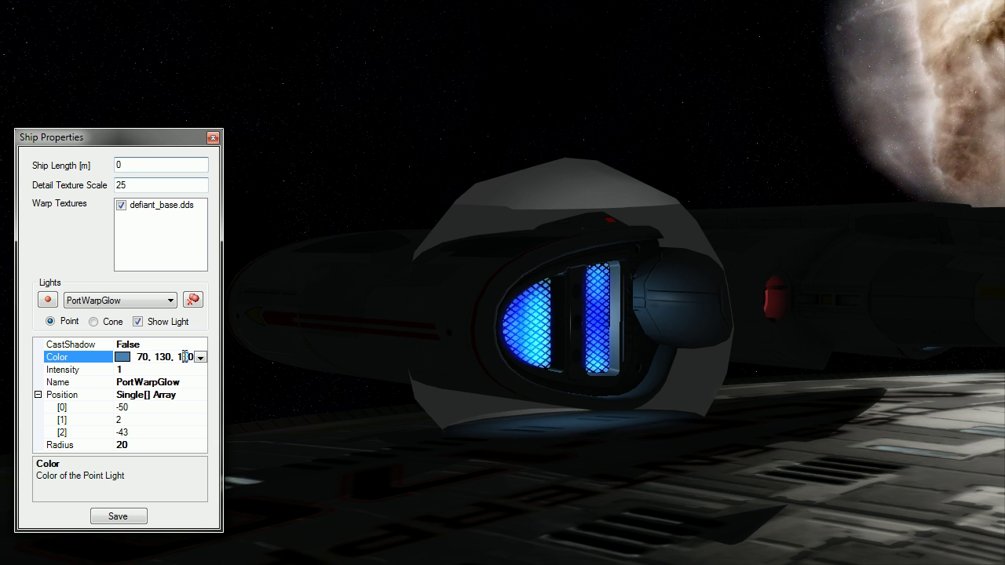
key(BackSpace)
key(BackSpace)
text(255)
click(160, 359)
key(BackSpace)
text(0)
click(144, 358)
key(BackSpace)
text(3)
key(Return)
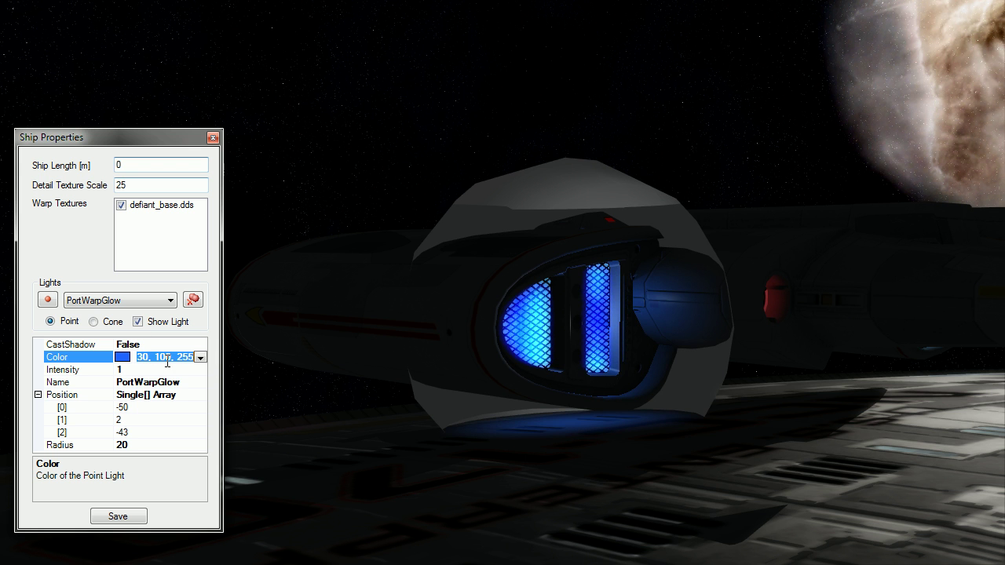
Step: Set the PortWarpGlow light's intensity to 0.1
scroll(585, 299, up, 2)
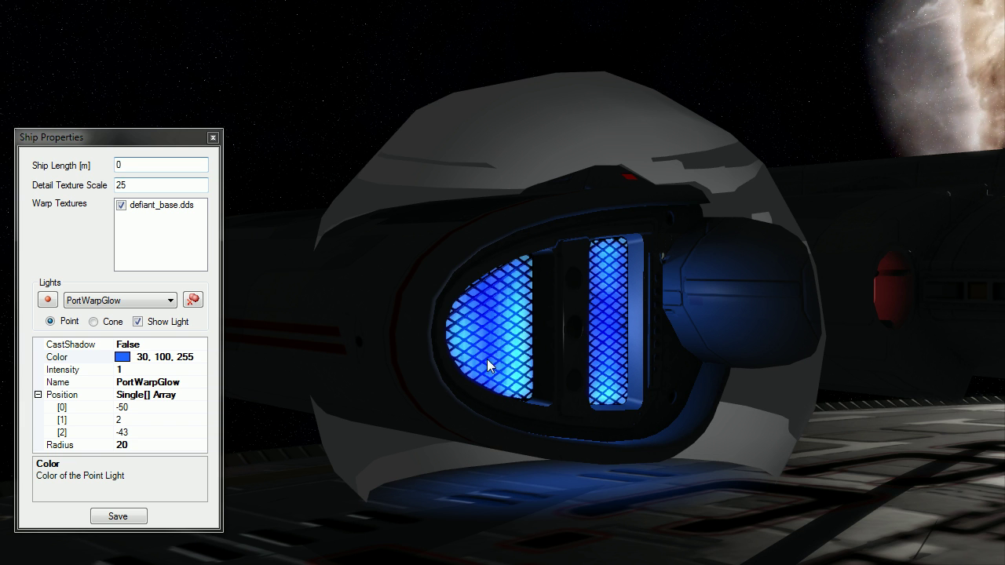
click(132, 371)
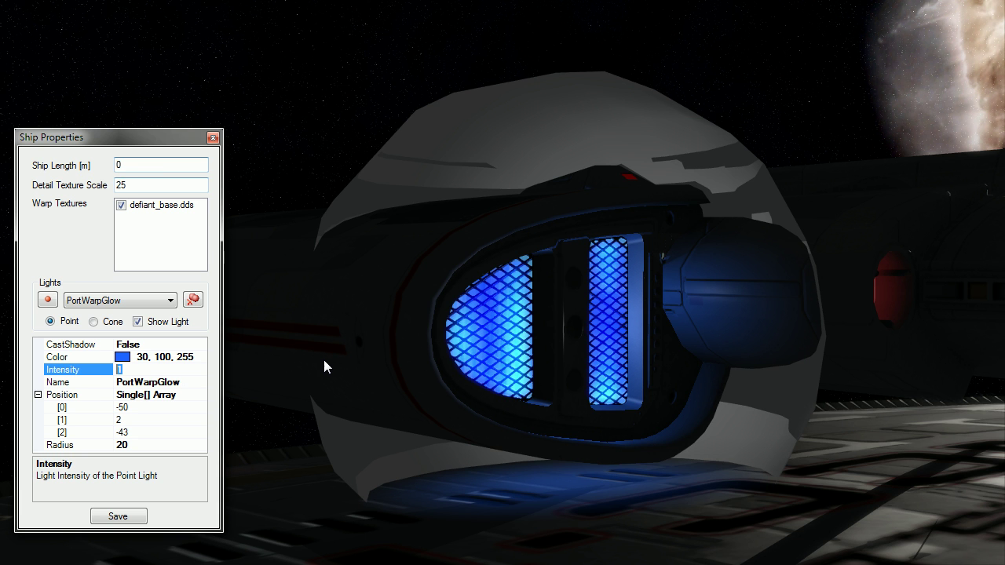
text(0.1)
key(Return)
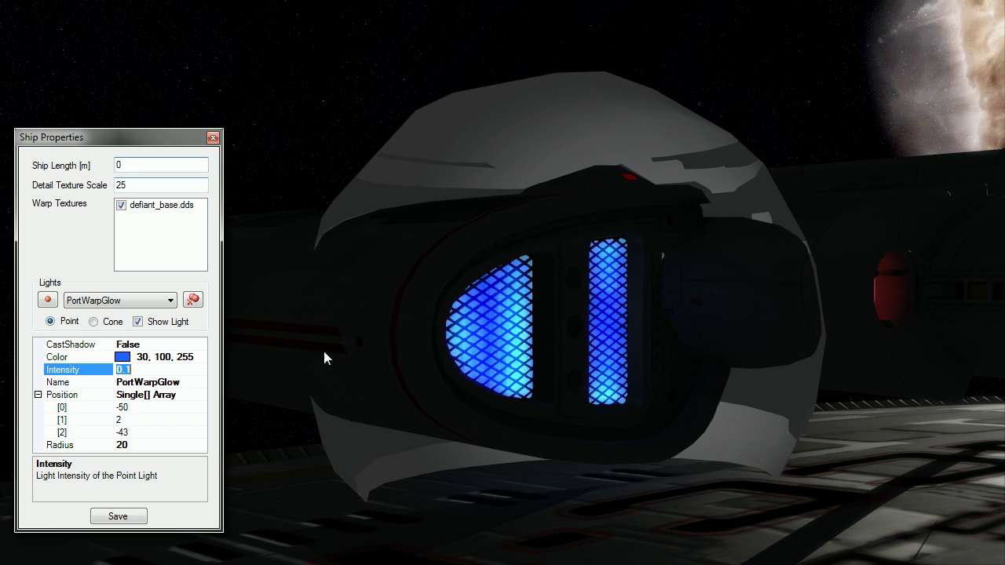
Step: Raise the intensity of the PortWarpGlow light to 3
drag(140, 371, 111, 370)
click(68, 371)
text(3)
key(Return)
Step: Check the brighter glow around the port nacelle, and set the PortWarpGlow intensity to 1
click(526, 322)
scroll(526, 315, down, 3)
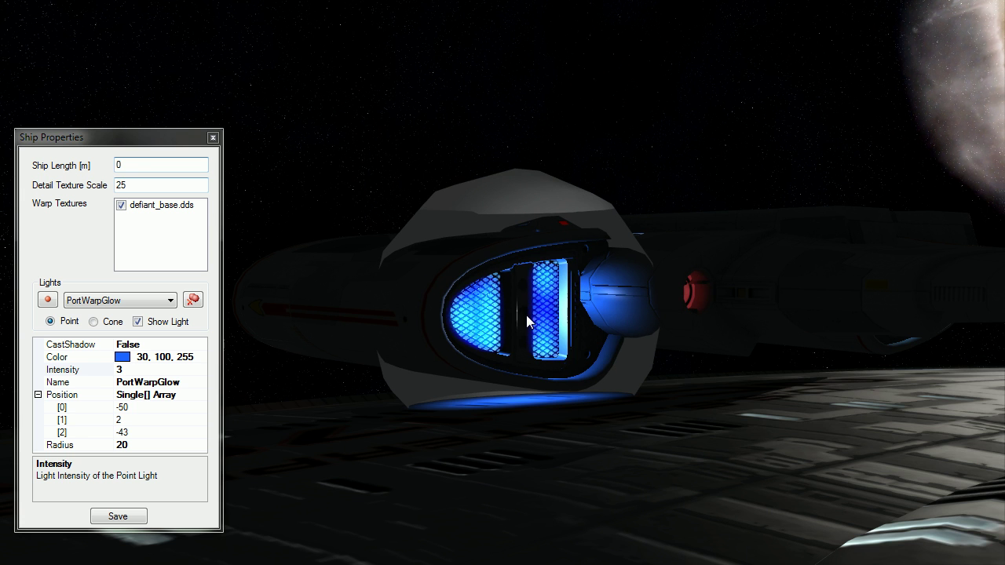
scroll(622, 284, up, 5)
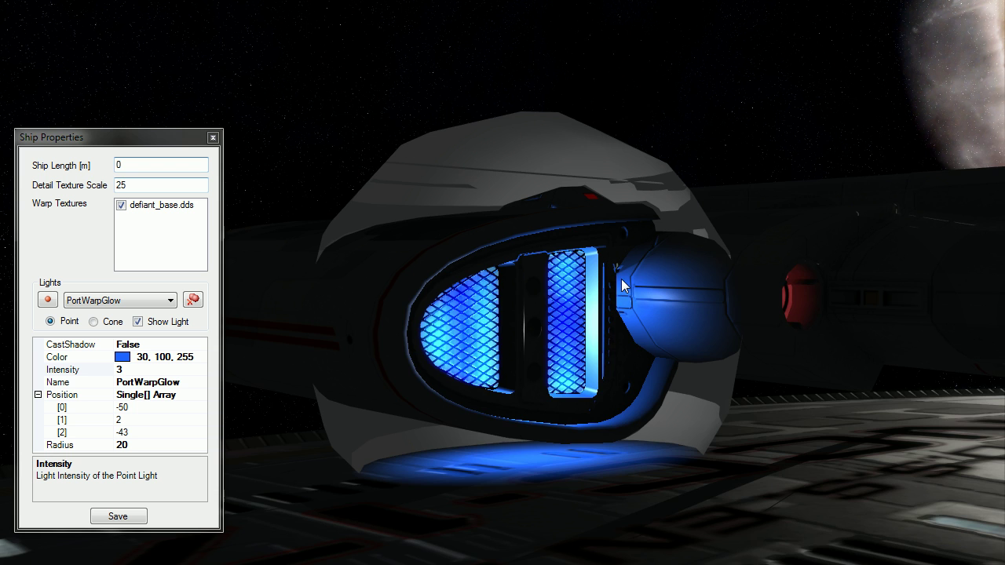
scroll(573, 442, down, 5)
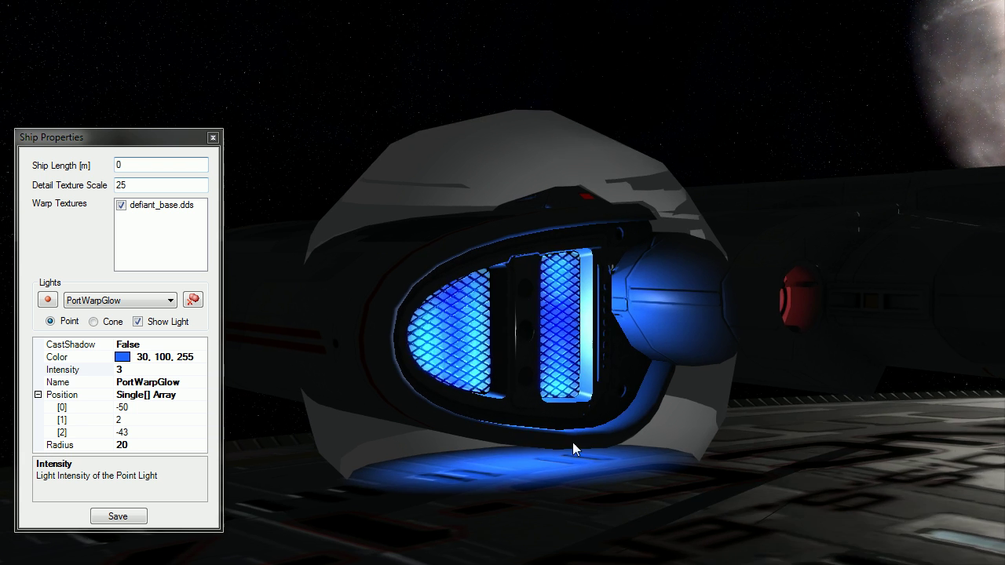
middle_drag(551, 453, 539, 488)
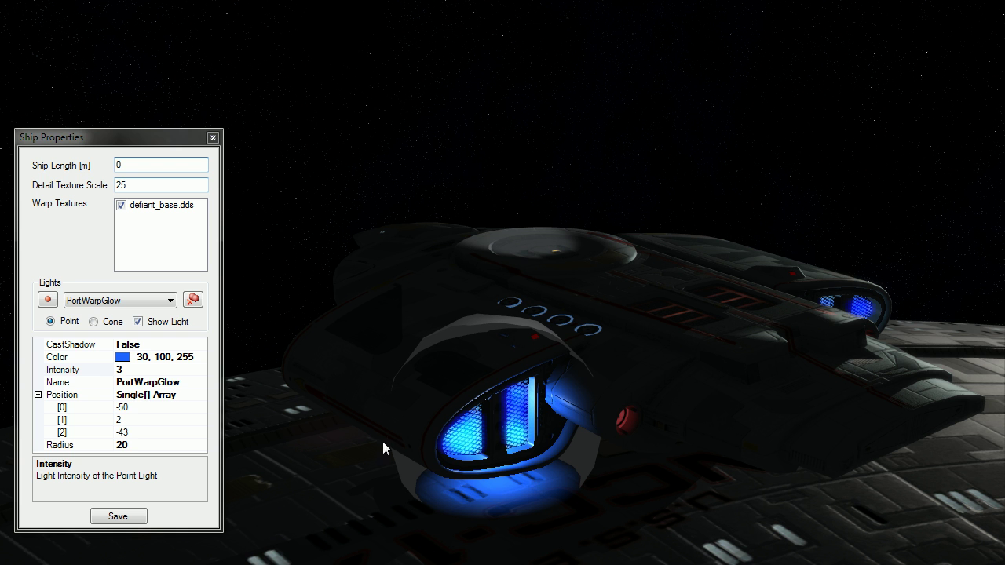
click(81, 372)
text(1)
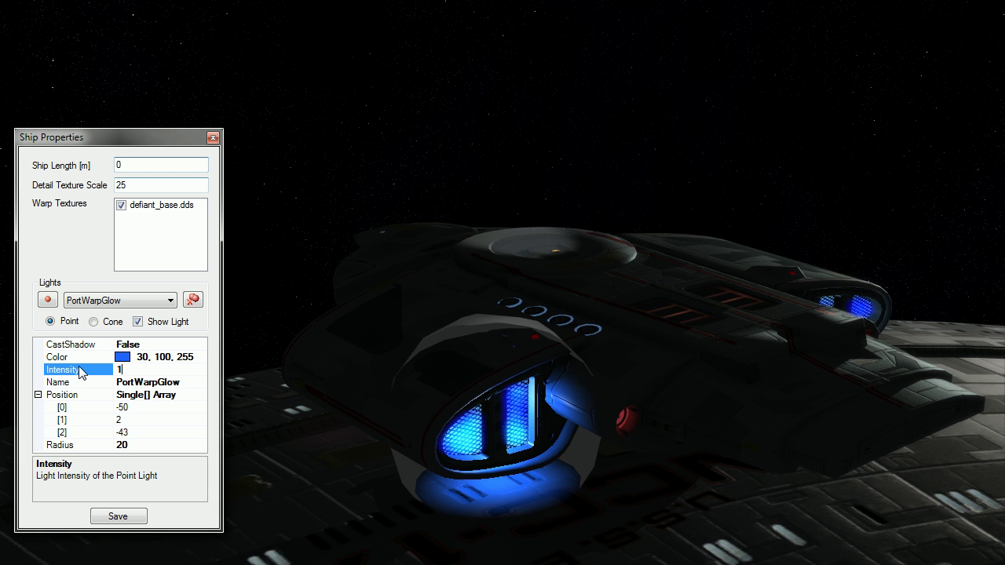
key(Return)
Step: Set the third position coordinate of the PortWarpGlow light to -46
drag(522, 403, 539, 365)
click(141, 409)
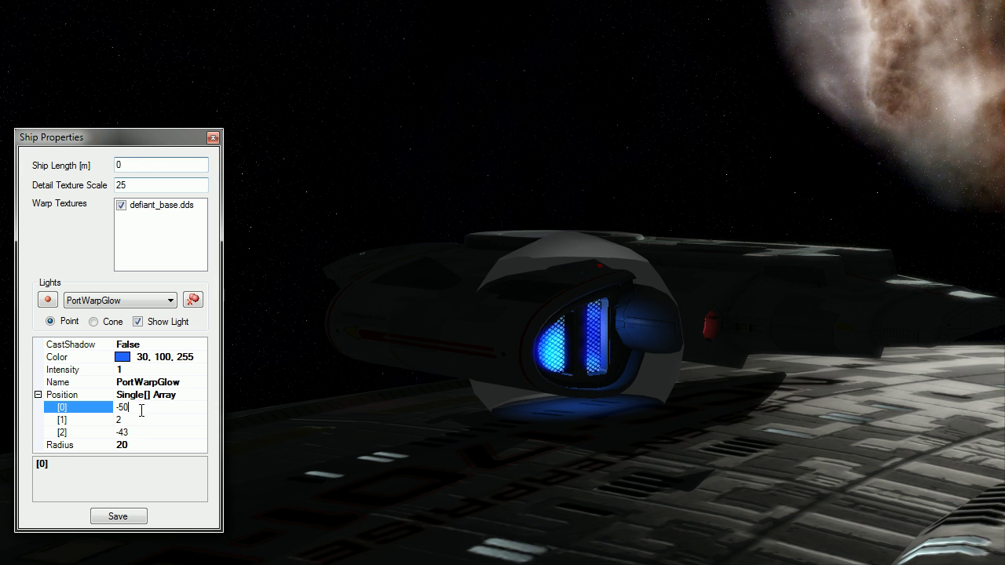
click(137, 433)
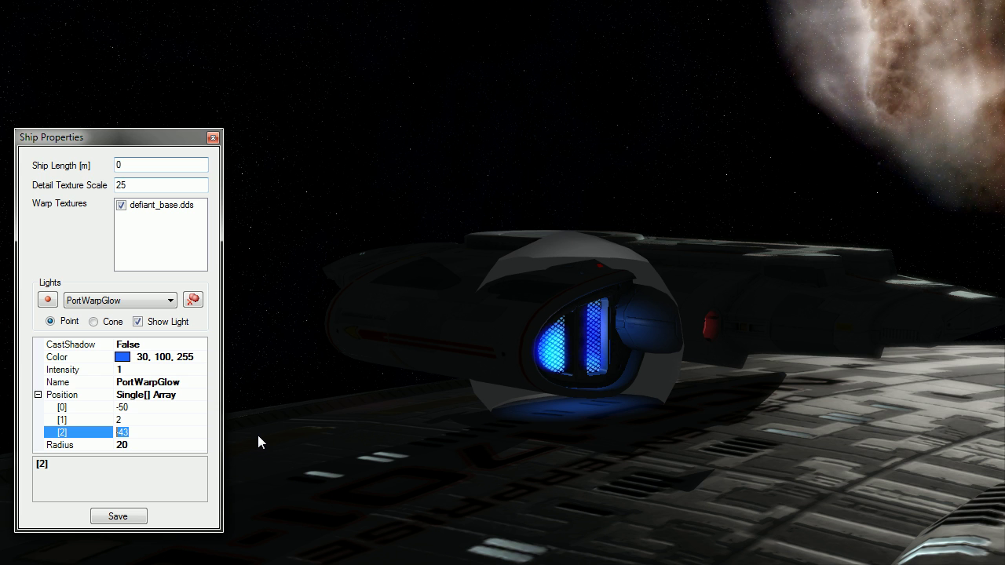
key(Left)
key(BackSpace)
text(6)
key(Return)
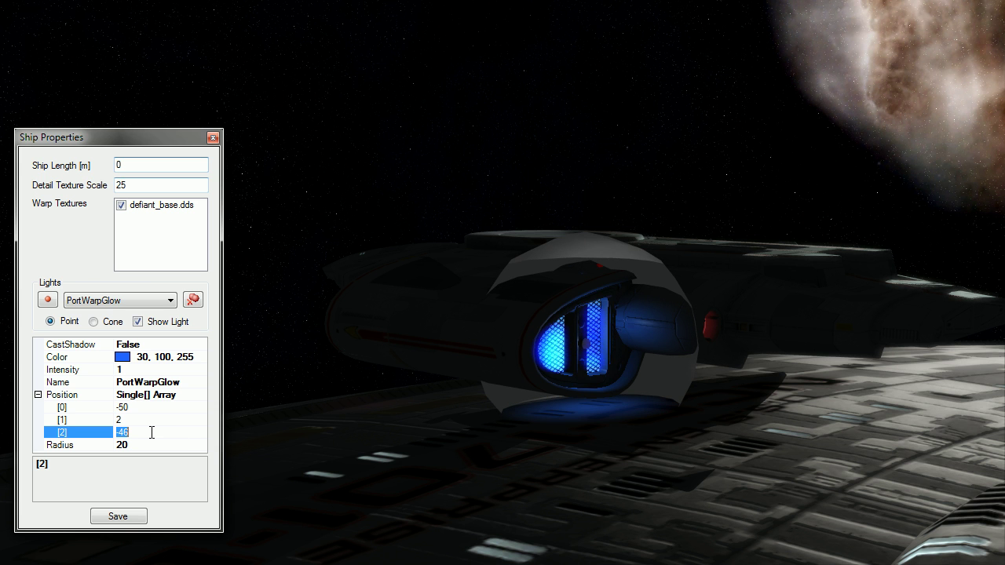
Step: Inspect the moved light volume up close, and set its third position coordinate to -43
drag(440, 350, 503, 341)
scroll(557, 372, up, 3)
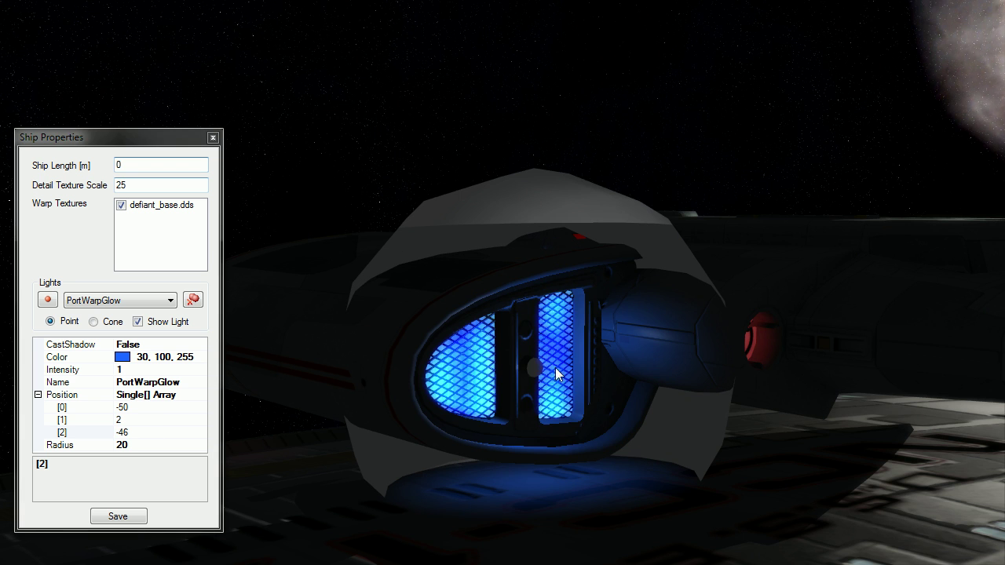
click(151, 432)
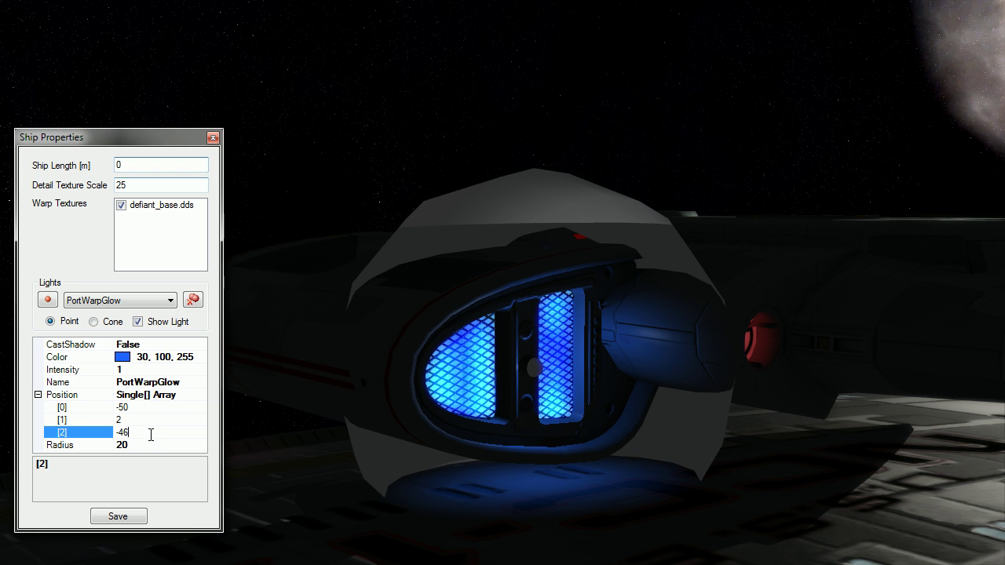
drag(150, 433, 123, 432)
text(3)
key(Return)
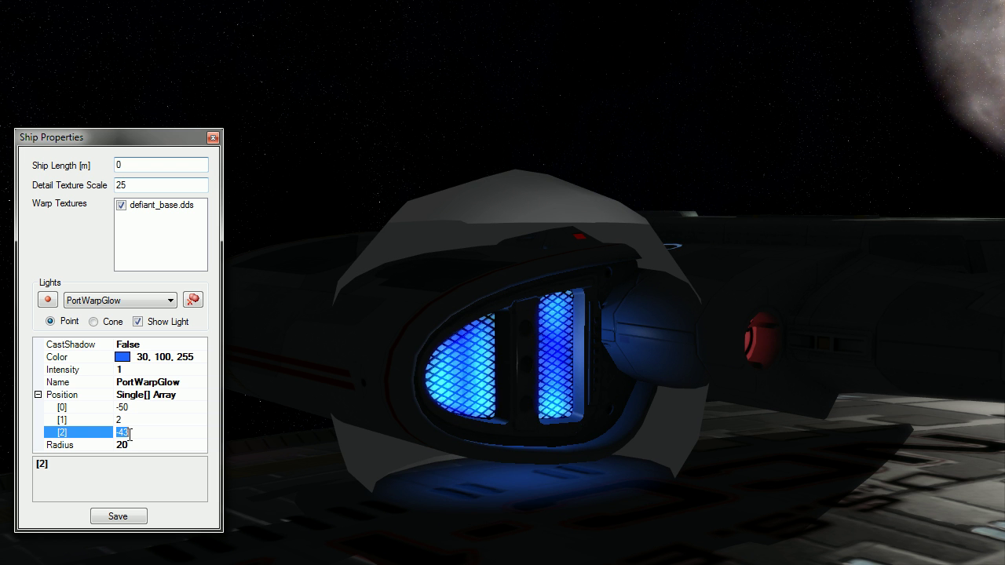
Step: Set the radius of the PortWarpGlow light to 60
drag(550, 369, 523, 363)
scroll(523, 364, down, 2)
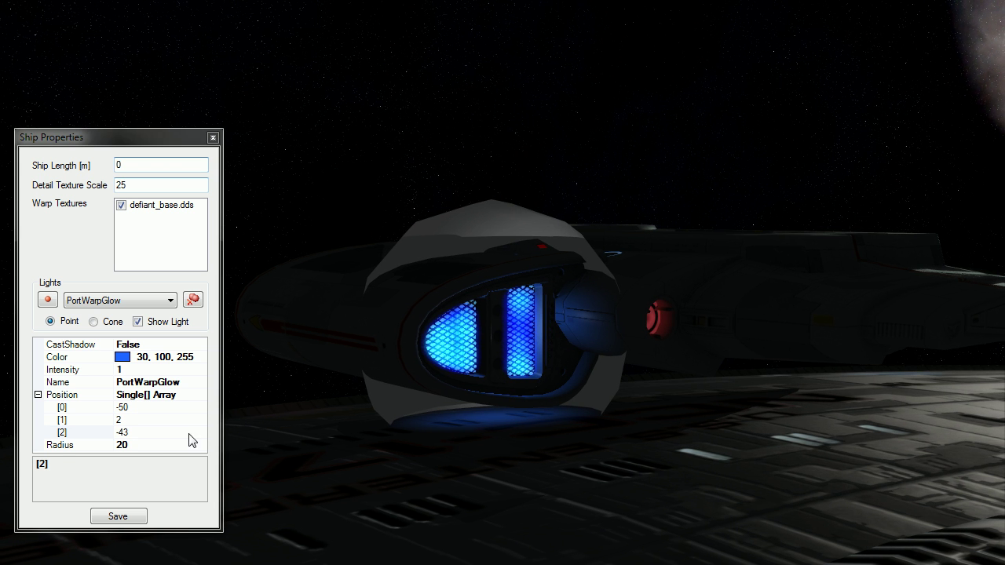
click(138, 445)
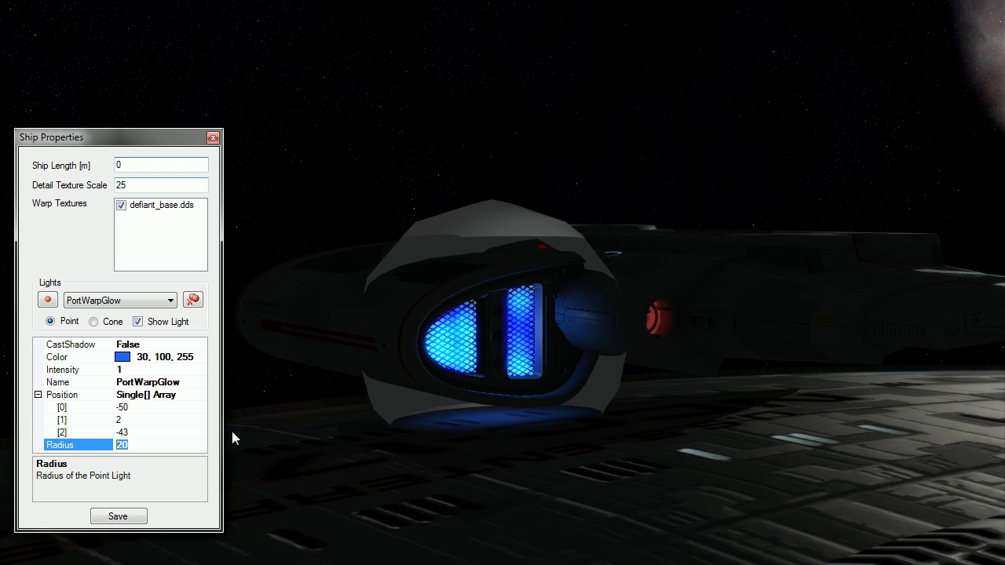
text(60)
key(Return)
Step: View the enlarged light volume from above, and increase the PortWarpGlow radius to 600
drag(525, 383, 583, 461)
drag(643, 382, 595, 421)
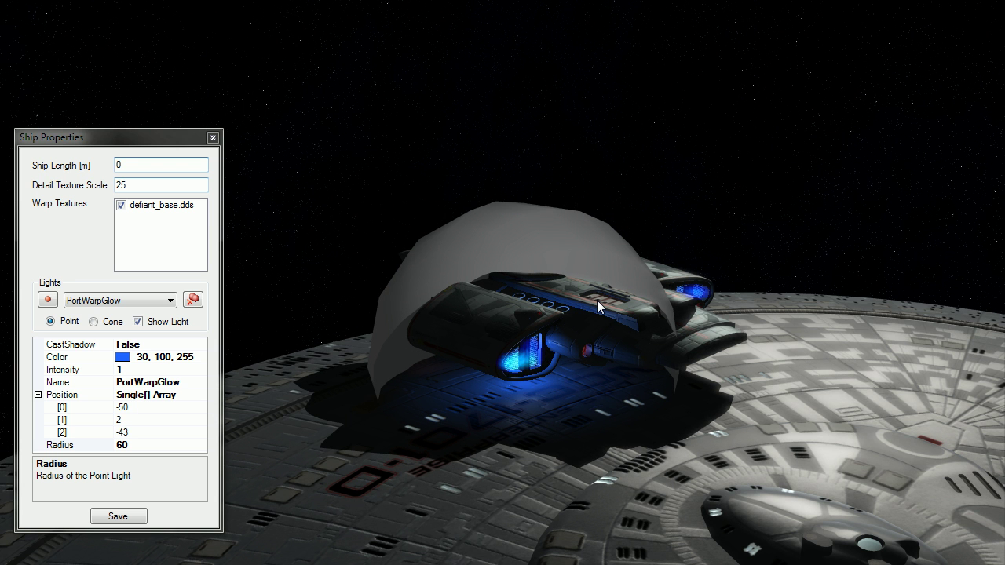
click(130, 445)
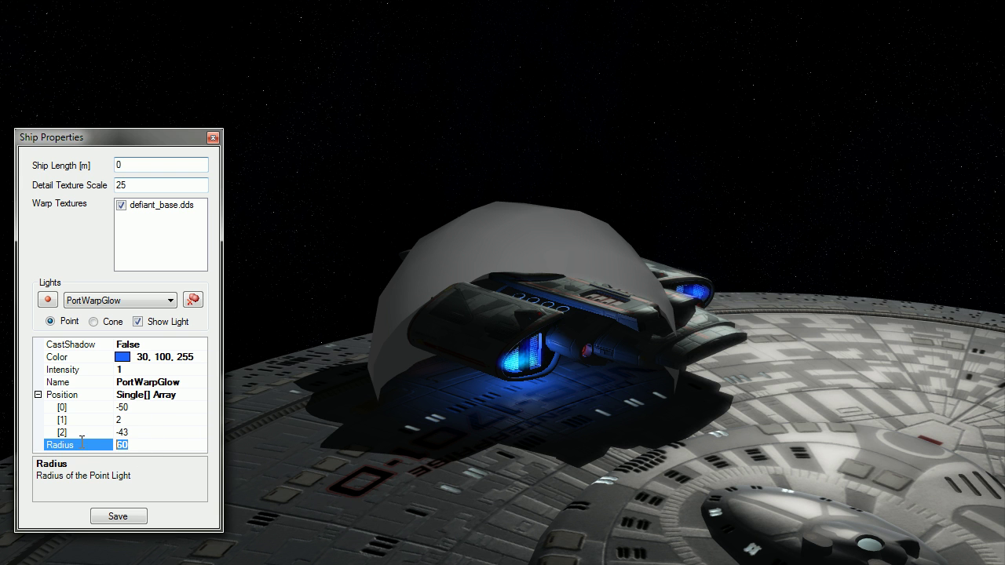
text(600)
key(Return)
Step: Examine from several angles and distances how the port warp glow lights the small ship and the large hull beneath it
drag(499, 380, 531, 339)
scroll(499, 372, down, 5)
scroll(529, 393, up, 3)
right_drag(531, 339, 457, 400)
drag(458, 401, 476, 358)
drag(622, 413, 564, 366)
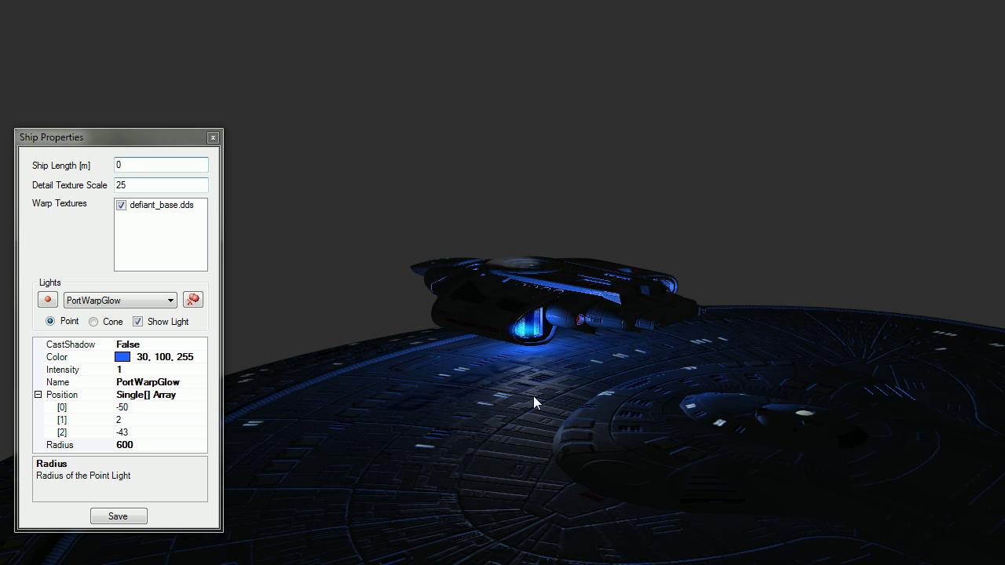
drag(538, 392, 554, 414)
scroll(580, 389, up, 5)
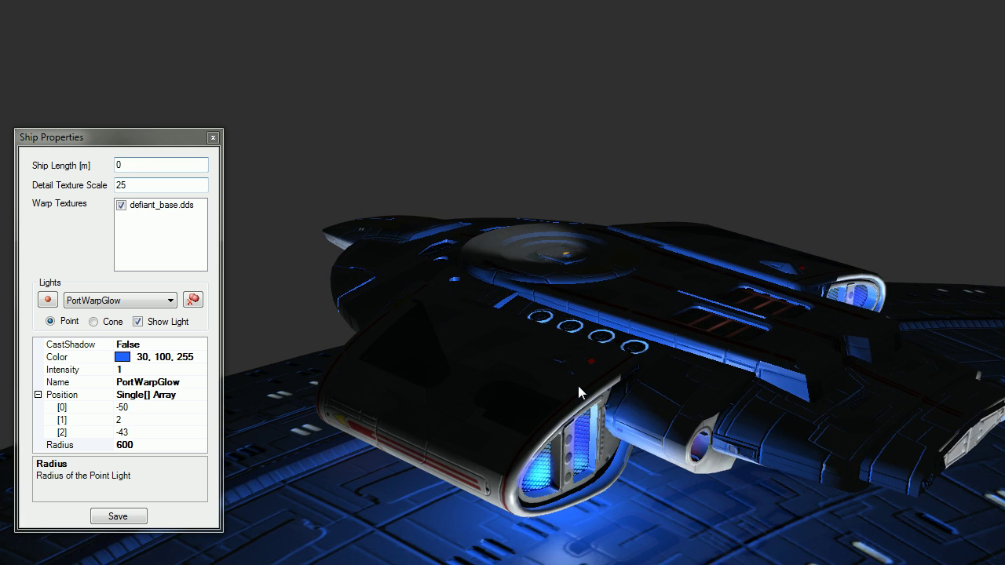
scroll(578, 385, down, 3)
scroll(578, 386, up, 2)
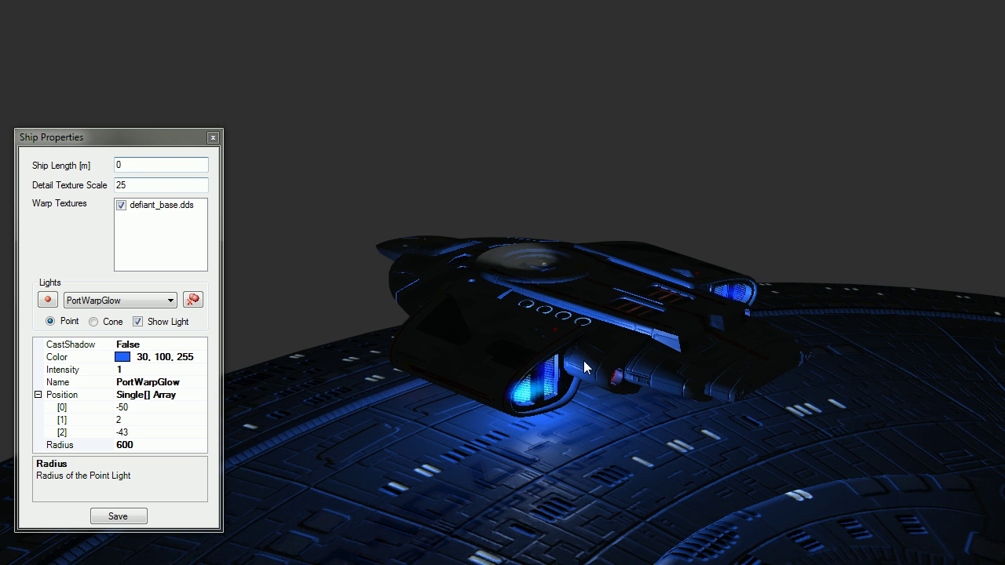
scroll(589, 357, down, 2)
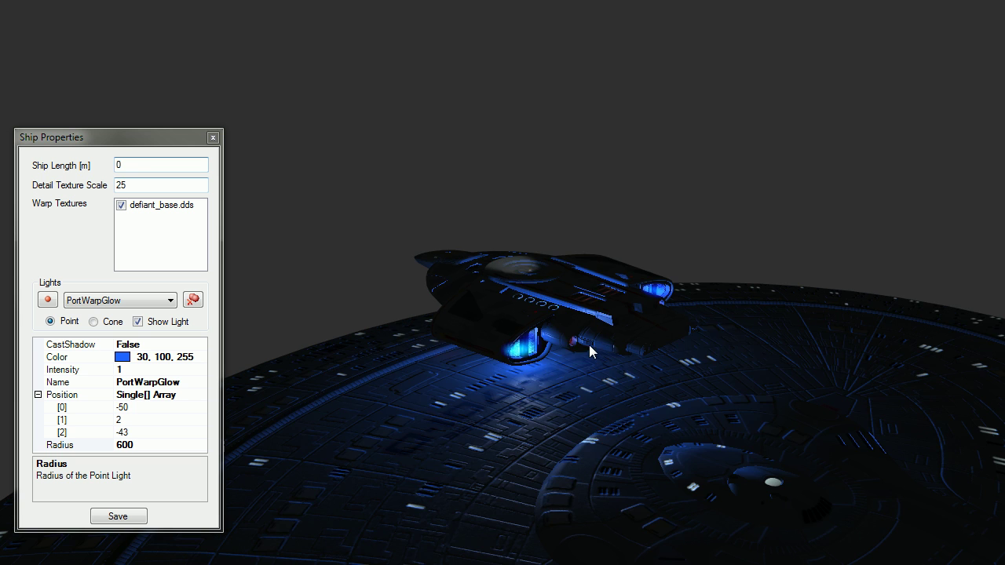
scroll(590, 345, down, 2)
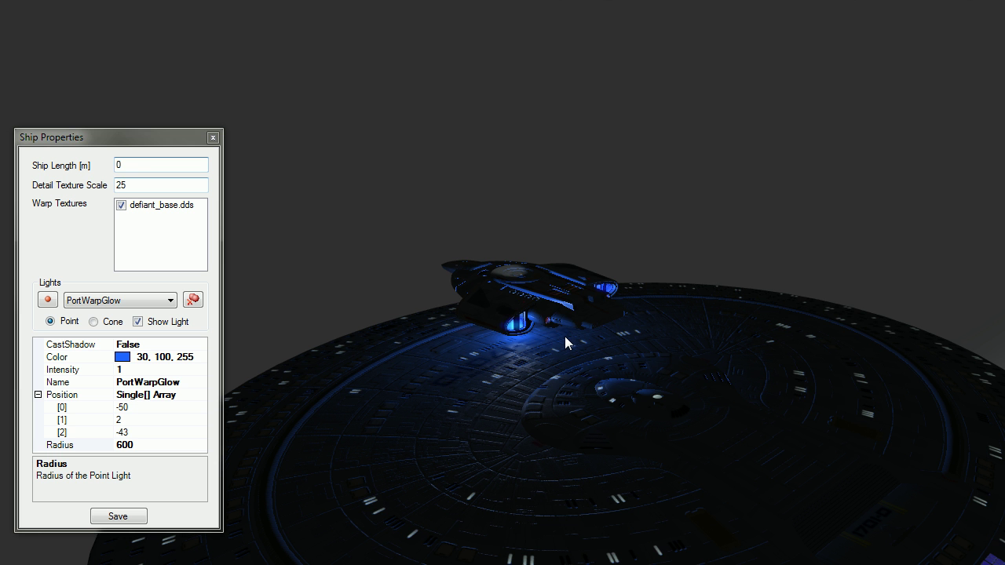
scroll(529, 348, up, 4)
middle_drag(542, 357, 546, 332)
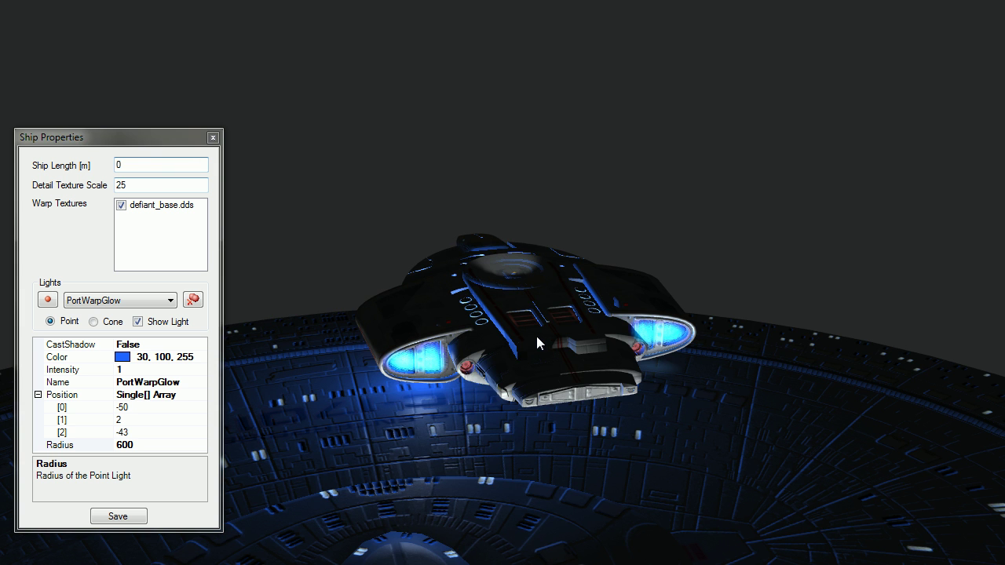
middle_drag(536, 336, 593, 317)
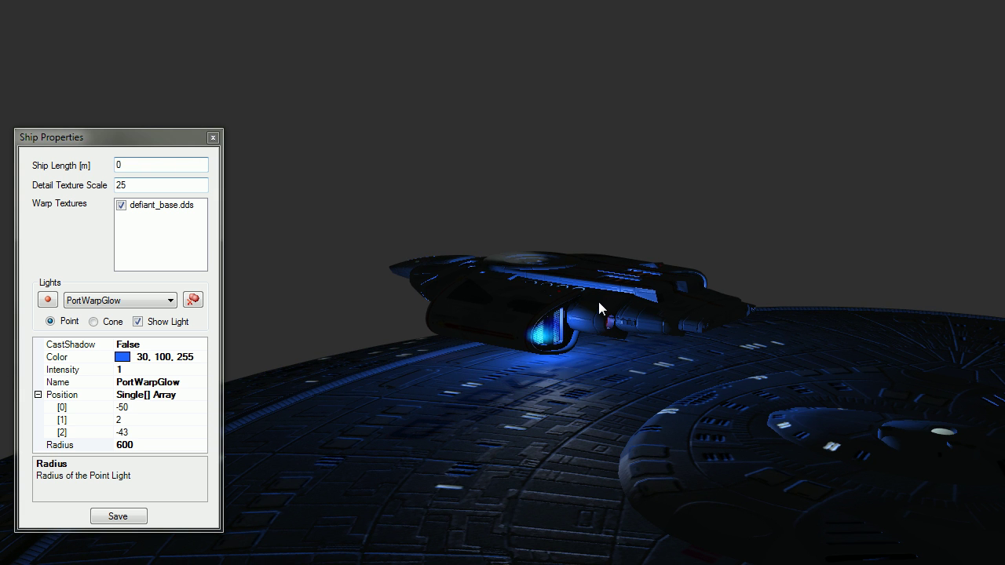
Step: Set the PortWarpGlow light's radius to 20
click(162, 445)
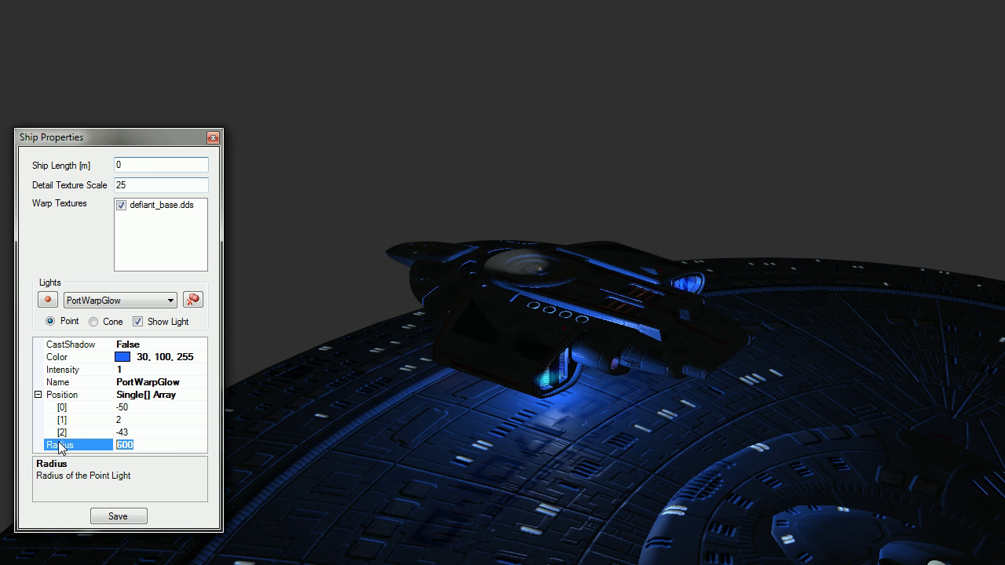
text(20)
key(Return)
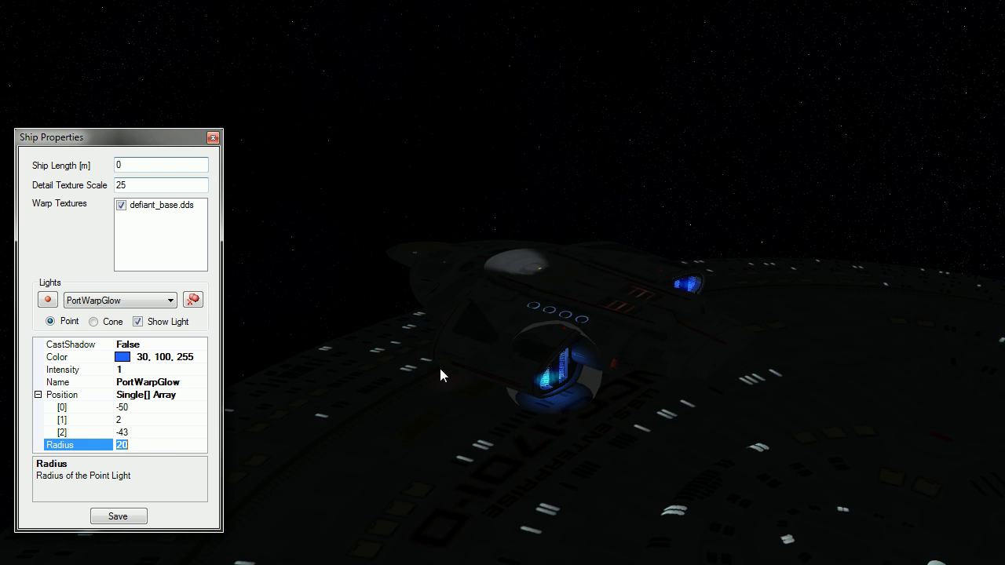